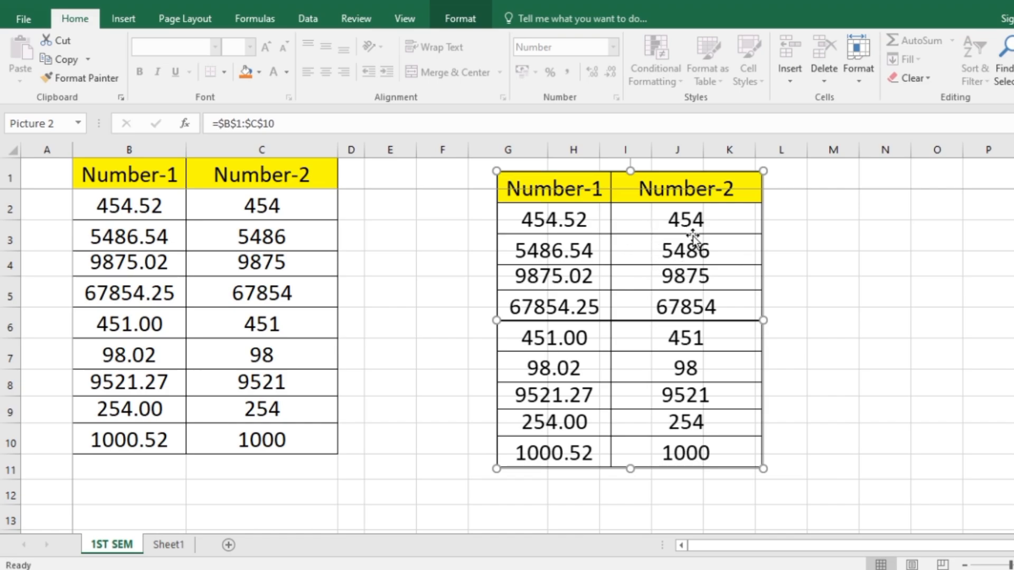
# Change the first value in the Number-1 column, cell B2, to 654.52
pyautogui.moveTo(118, 179); pyautogui.dragTo(259, 441)
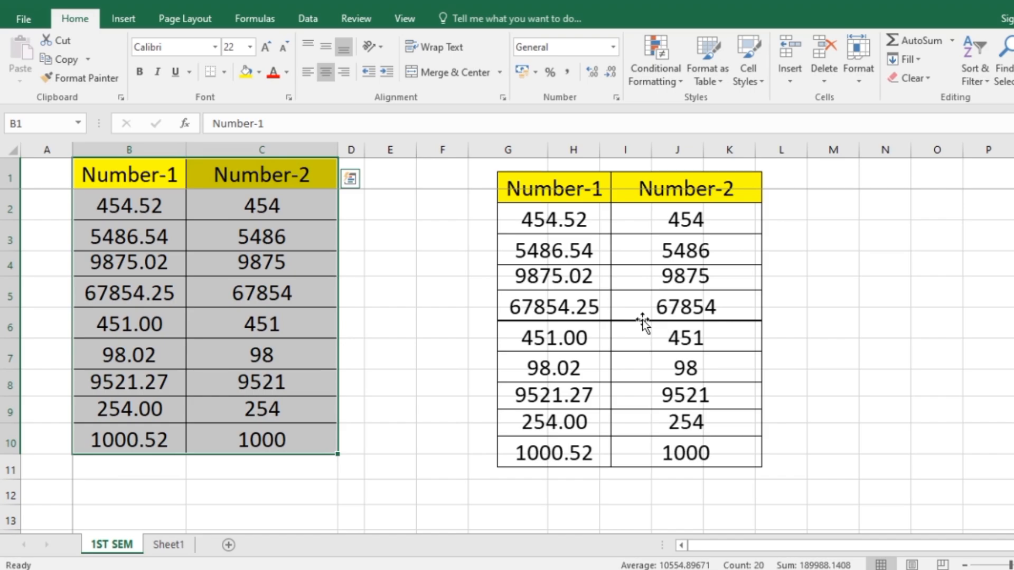
pyautogui.click(106, 235)
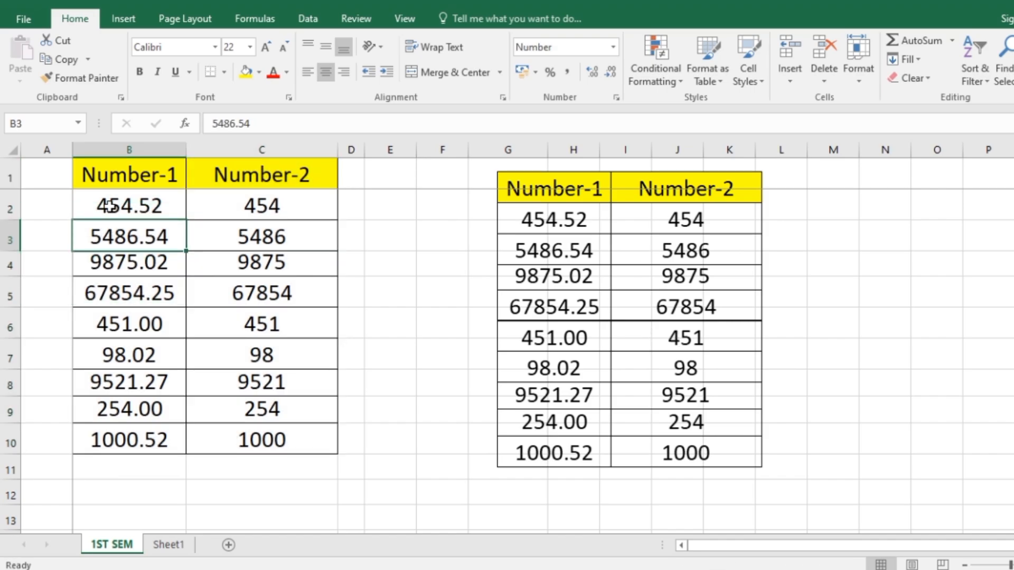
pyautogui.doubleClick(107, 206)
pyautogui.moveTo(97, 206); pyautogui.dragTo(109, 206)
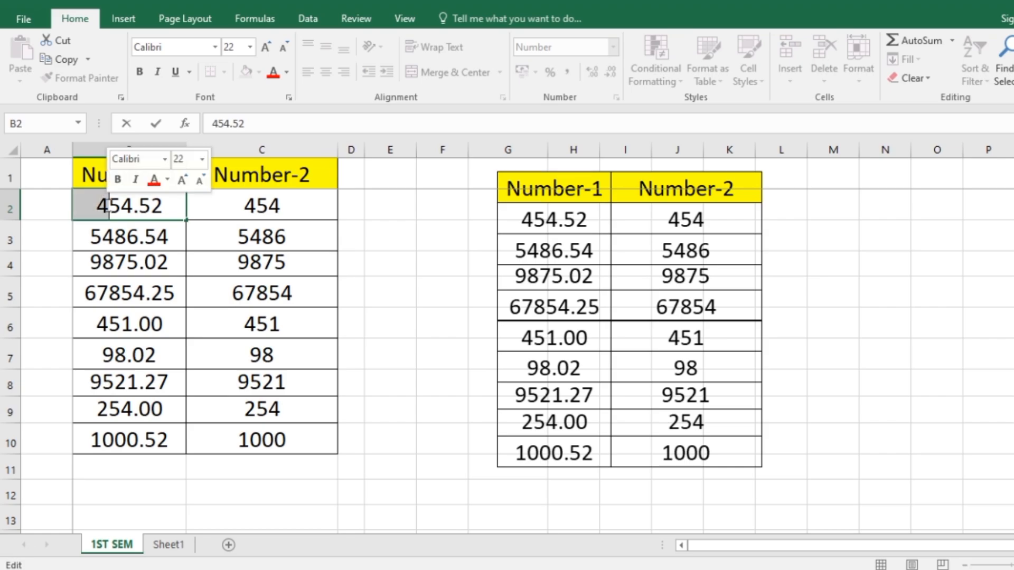
pyautogui.write('6')
pyautogui.click(366, 257)
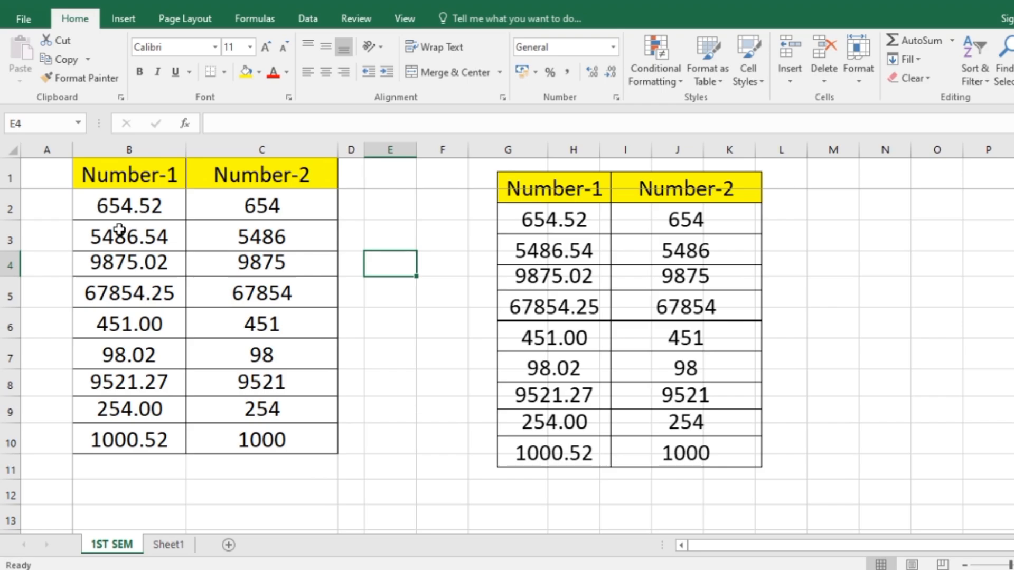
# Change the last value in the Number-1 column, cell B10, to 900.5242
pyautogui.click(122, 446)
pyautogui.doubleClick(123, 446)
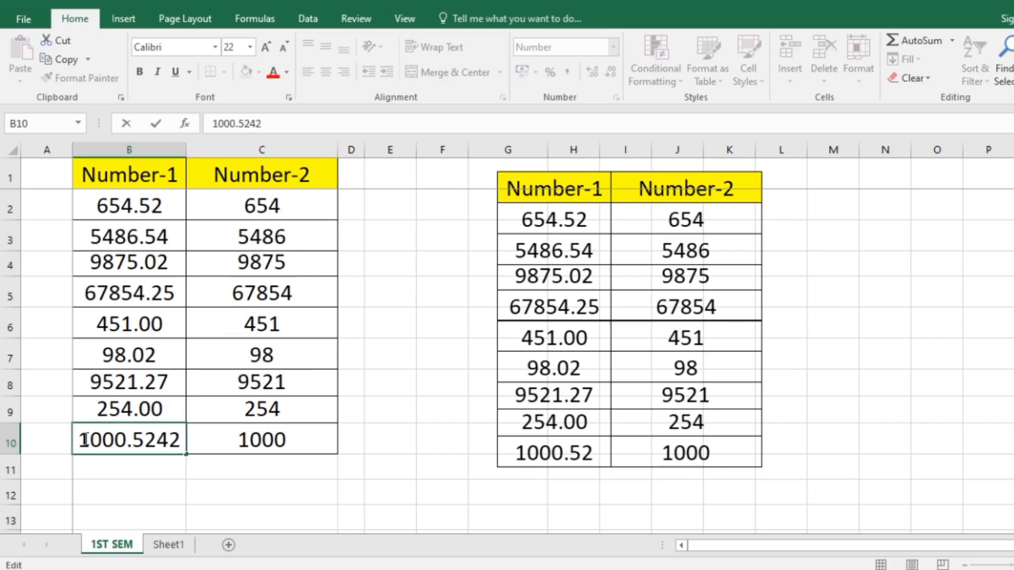
pyautogui.moveTo(82, 441); pyautogui.dragTo(127, 441)
pyautogui.write('900')
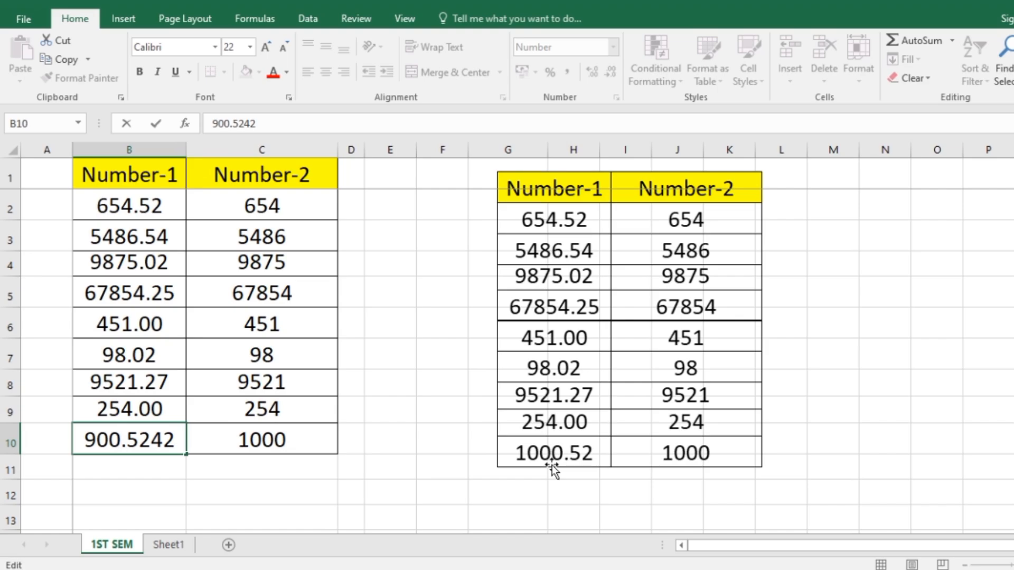
pyautogui.click(555, 489)
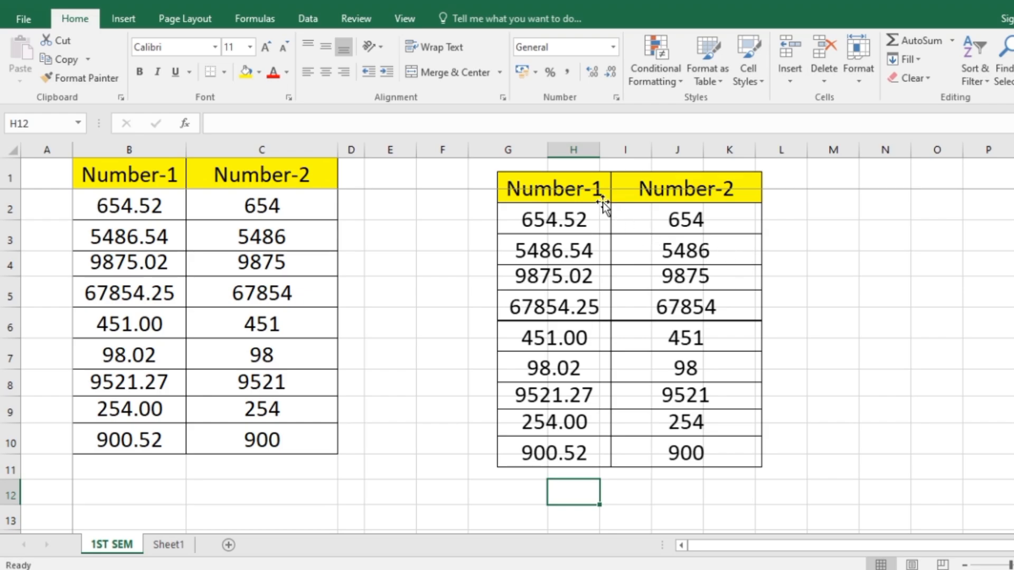
pyautogui.click(584, 191)
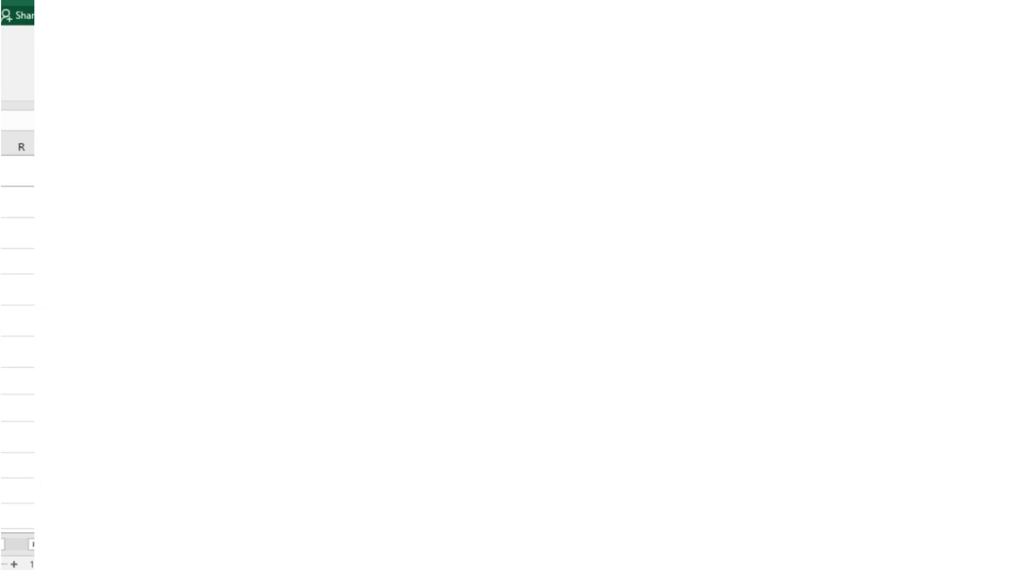
# Copy the two-column number table in B1:C10, including its headers
pyautogui.moveTo(124, 169); pyautogui.dragTo(238, 438)
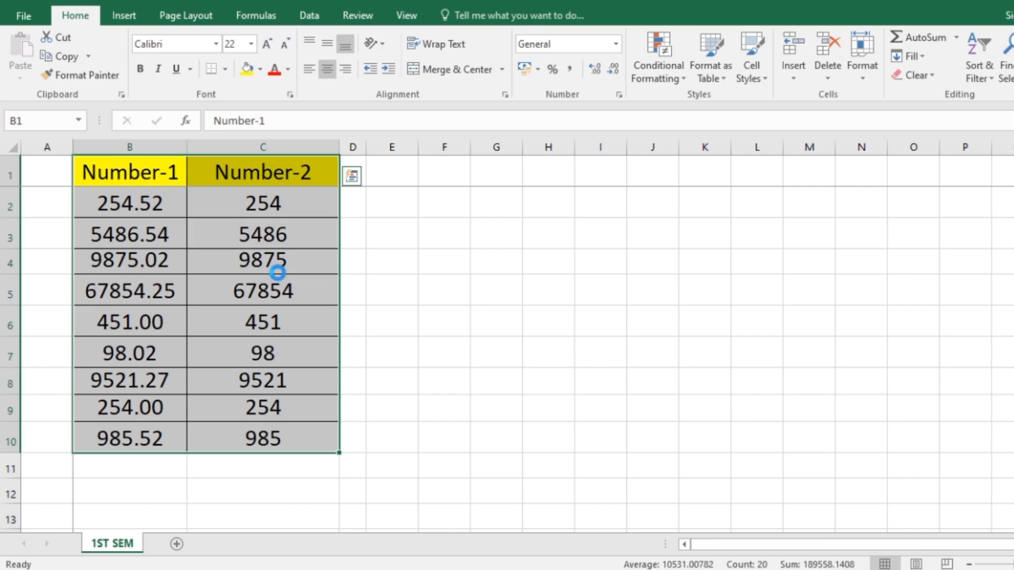
pyautogui.hotkey('ctrl', 'c')
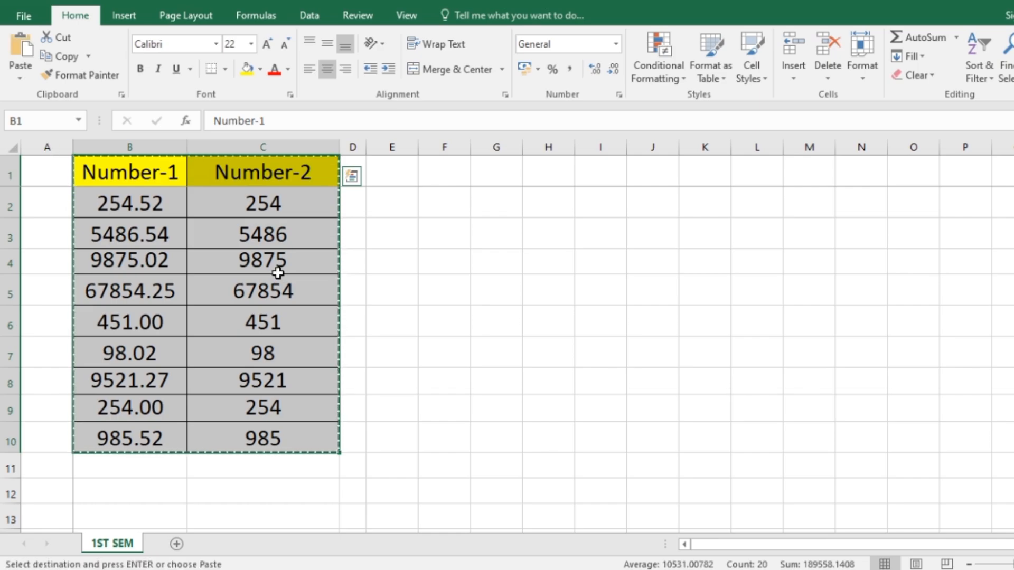
pyautogui.rightClick(257, 244)
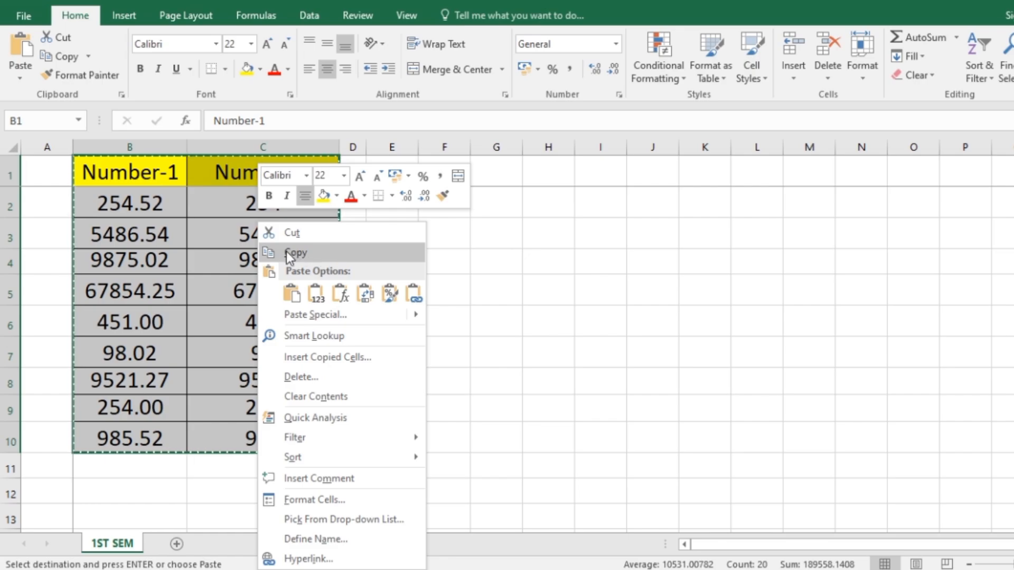
pyautogui.click(306, 252)
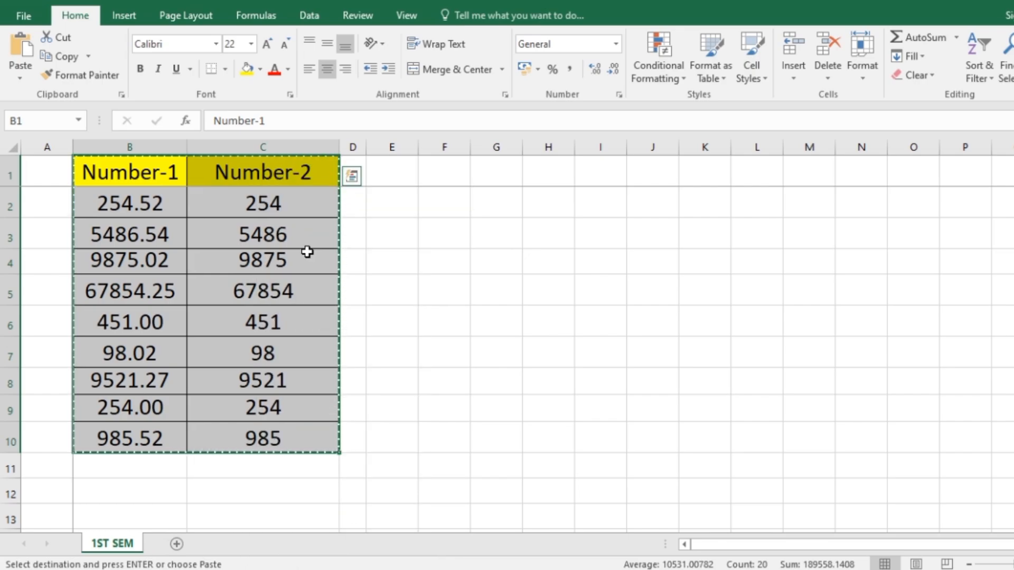
# Paste the copied table at F3 as an unlinked picture and move it over to about columns J to O
pyautogui.click(443, 238)
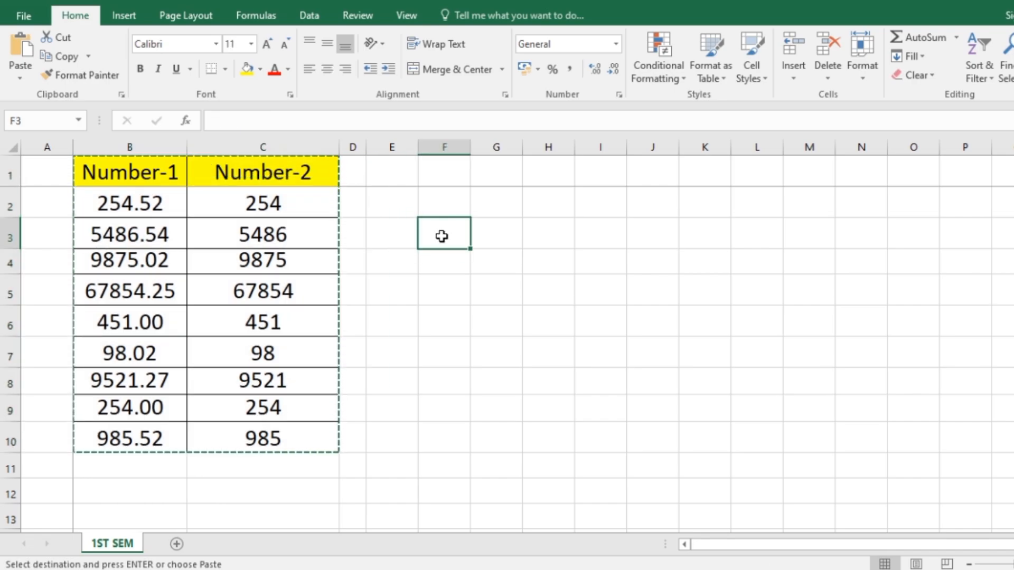
pyautogui.rightClick(442, 237)
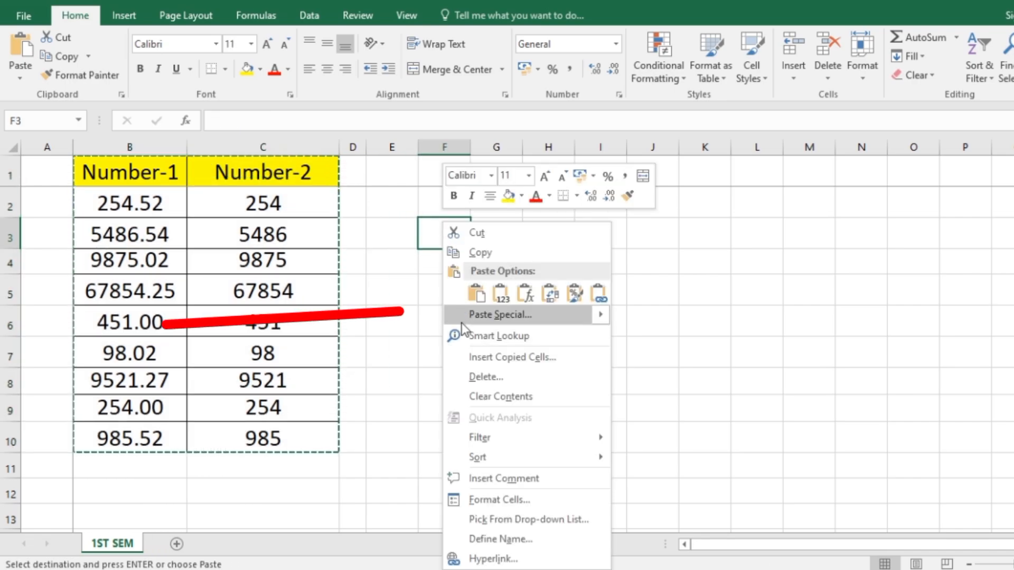
pyautogui.moveTo(527, 316)
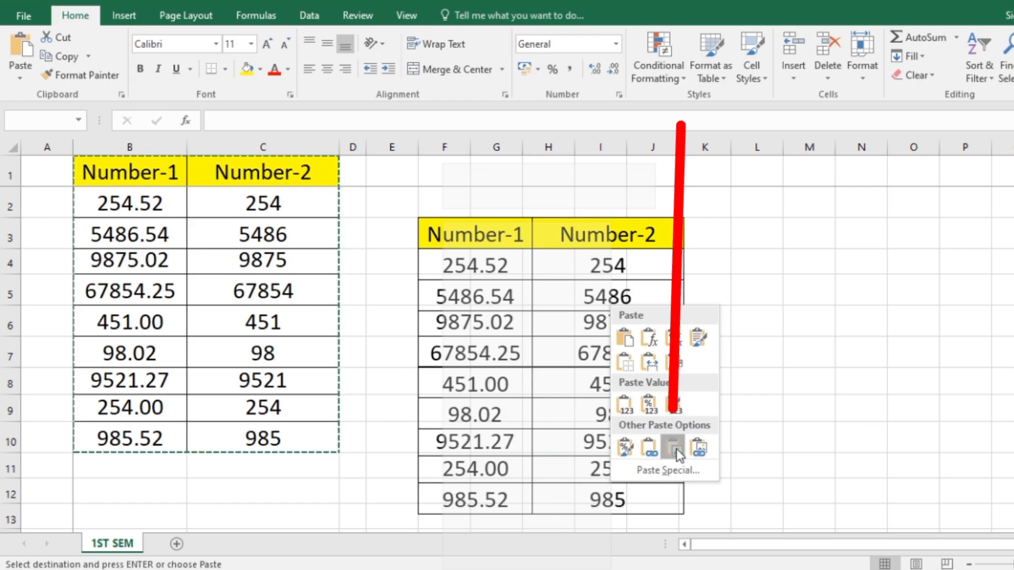
pyautogui.click(677, 451)
pyautogui.moveTo(573, 234); pyautogui.dragTo(791, 212)
# Give the pasted picture the black double-frame picture style and move it closer to the table, at about columns G to L
pyautogui.click(631, 77)
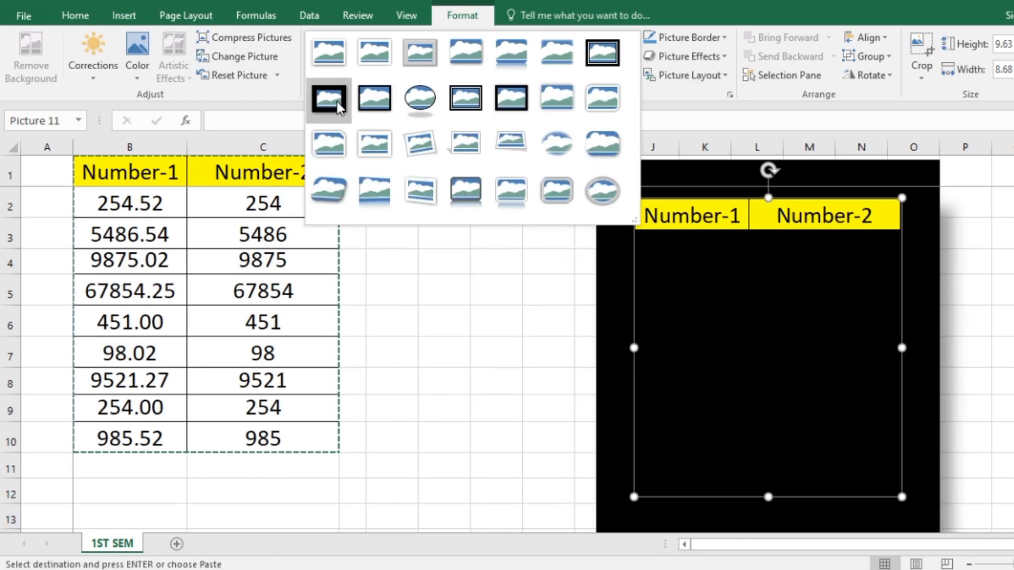
pyautogui.click(373, 99)
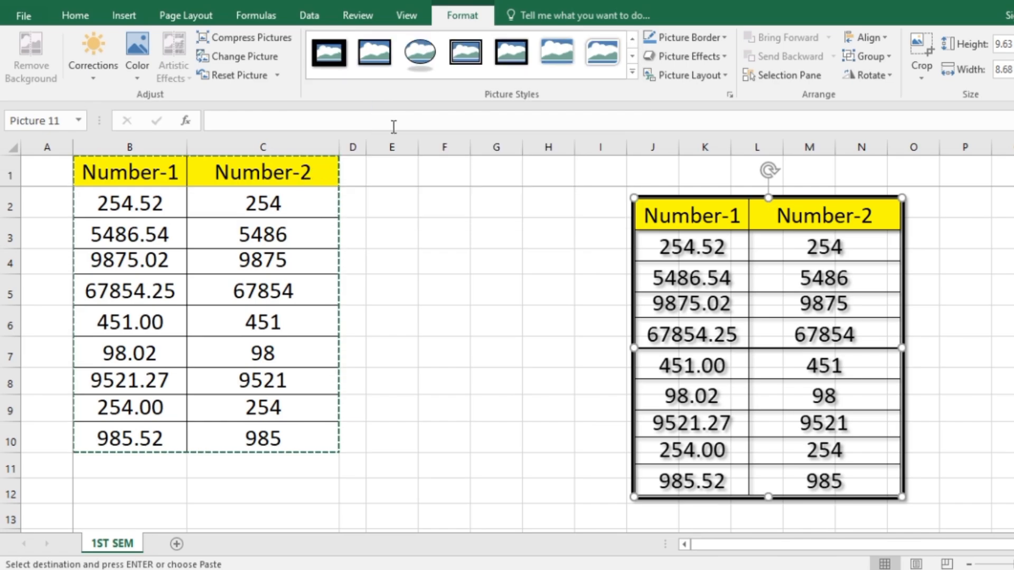
pyautogui.click(635, 76)
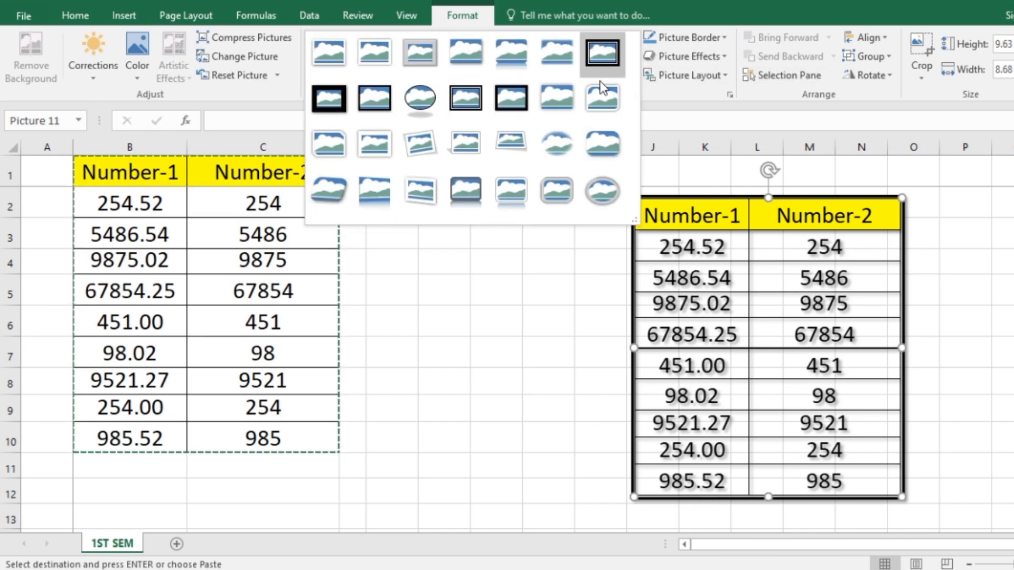
pyautogui.click(602, 53)
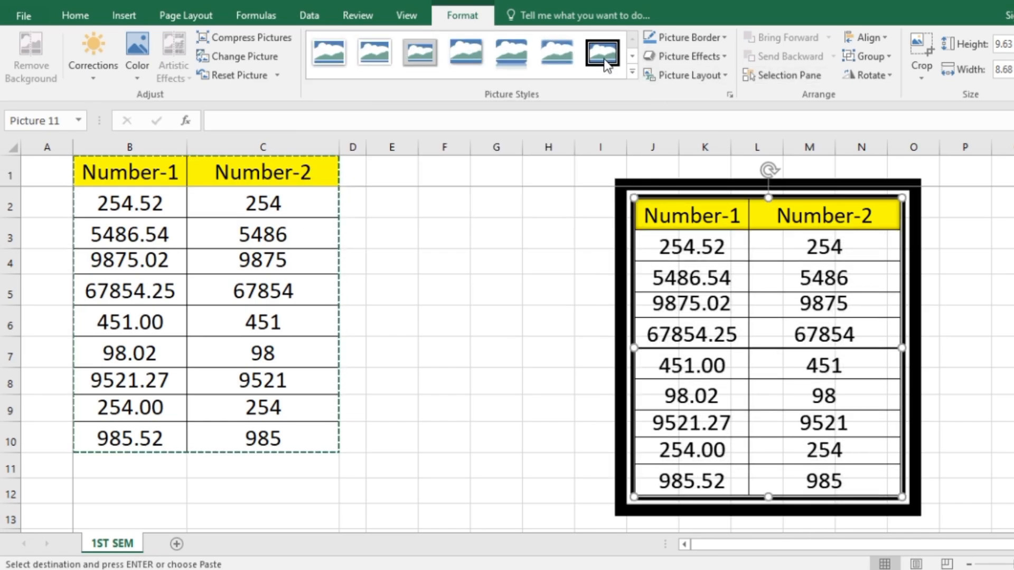
pyautogui.click(633, 75)
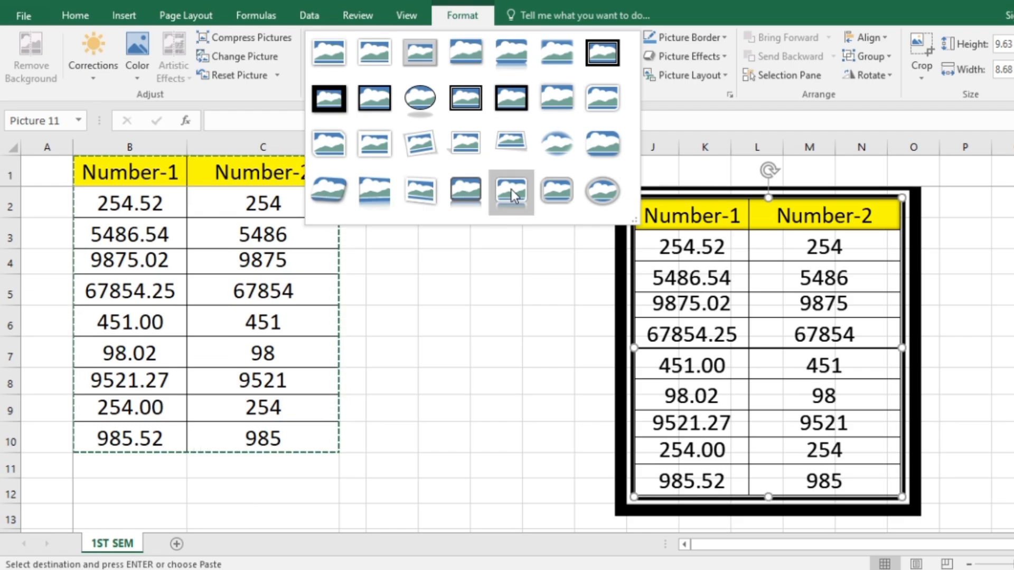
pyautogui.click(748, 271)
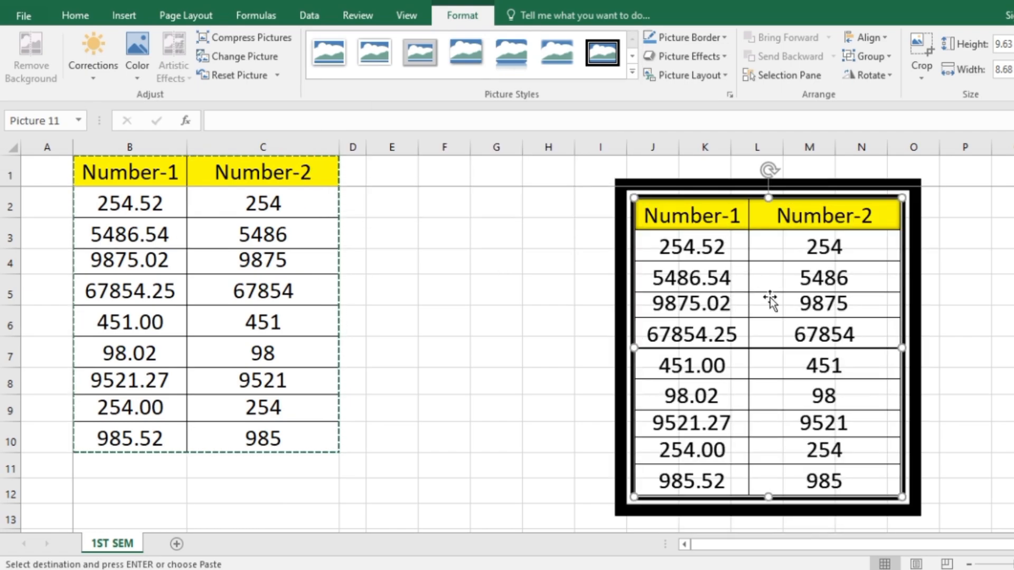
pyautogui.moveTo(775, 208); pyautogui.dragTo(596, 204)
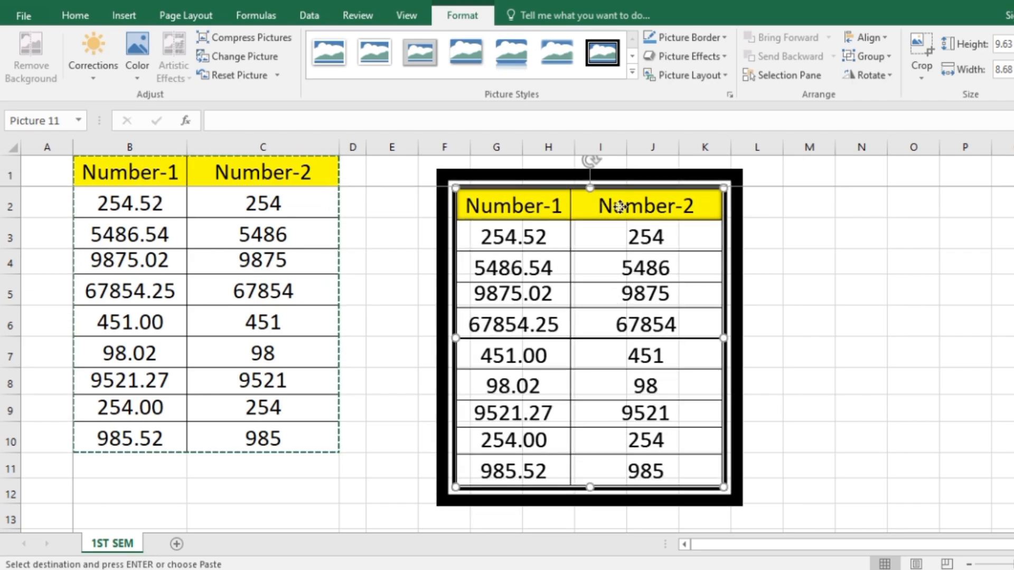
pyautogui.moveTo(611, 204); pyautogui.dragTo(640, 196)
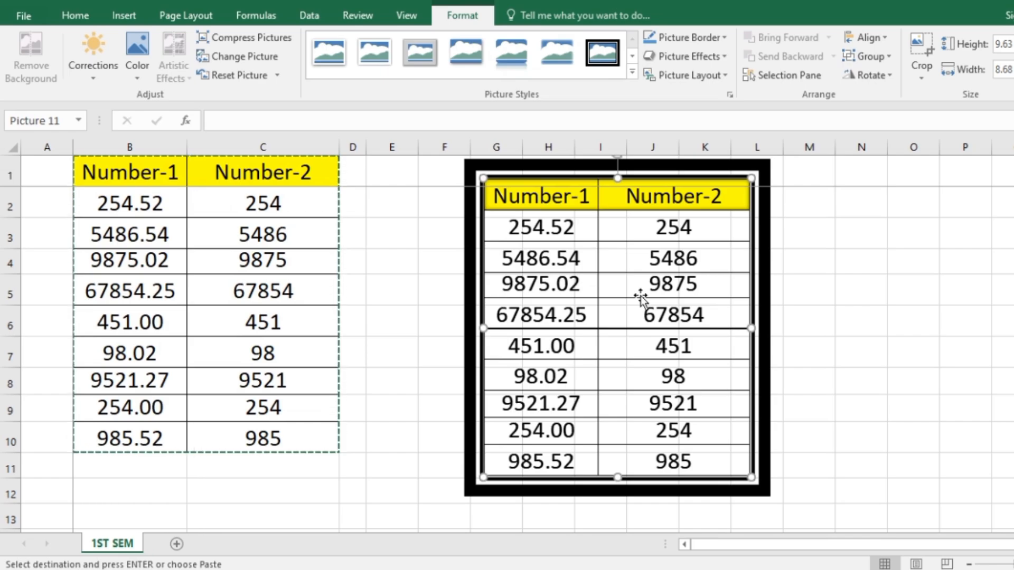
# Change the source table's first Number-1 value, cell B2, to 554.52
pyautogui.doubleClick(109, 205)
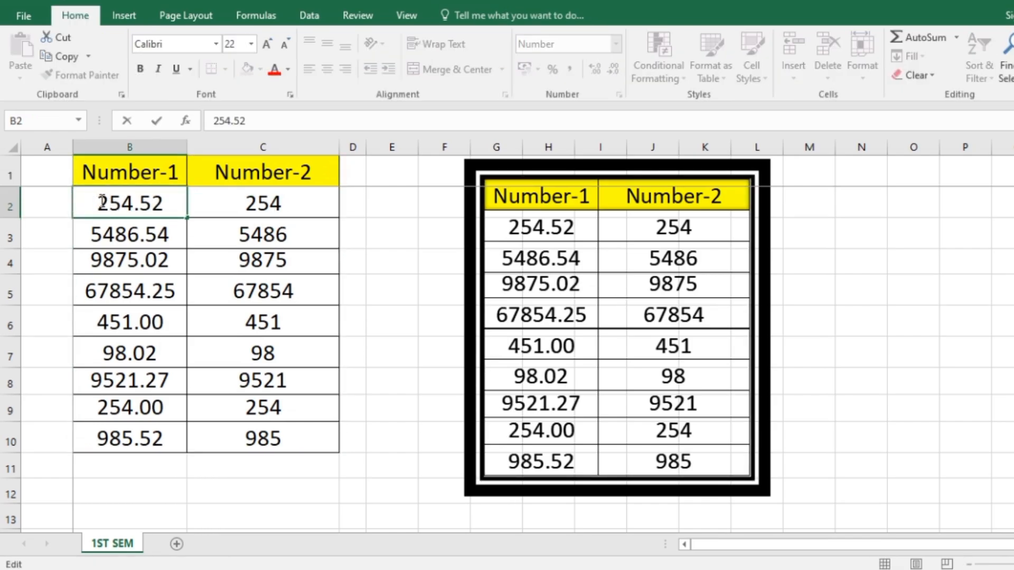
pyautogui.moveTo(102, 202); pyautogui.dragTo(110, 204)
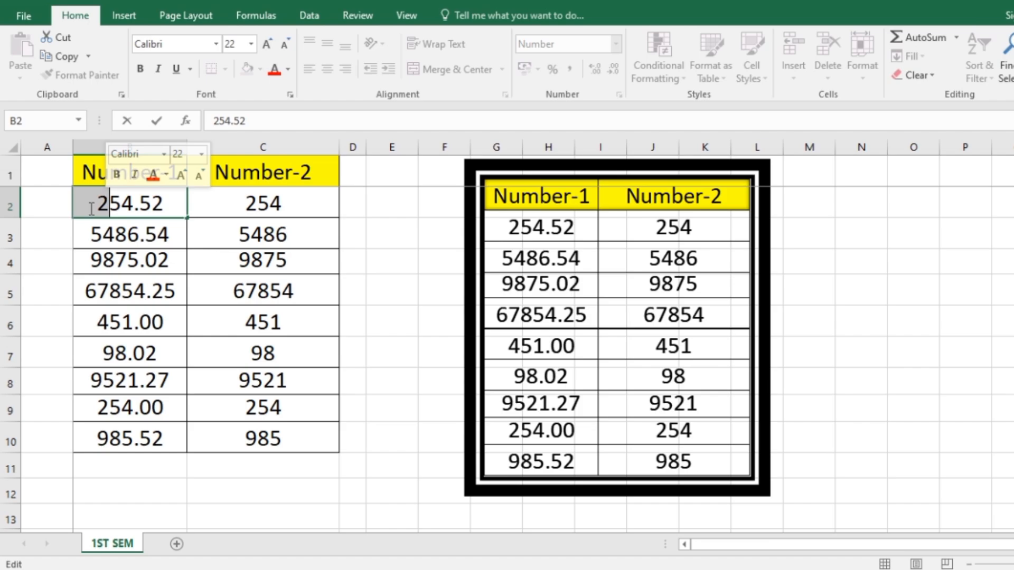
pyautogui.write('5')
pyautogui.press('Return')
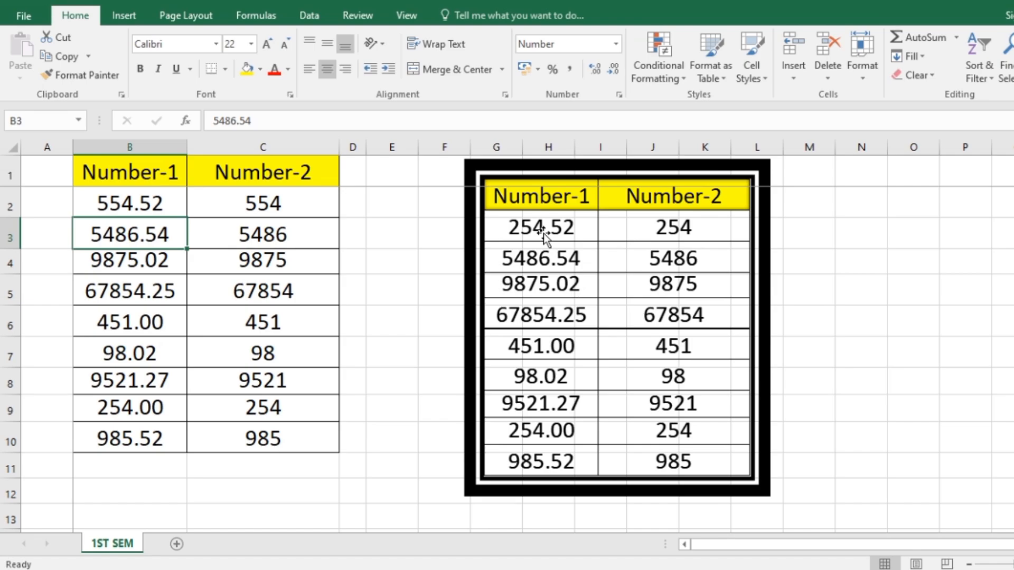
# Copy the source table B1:C10 and move the framed picture away to start at about column M
pyautogui.moveTo(91, 170); pyautogui.dragTo(229, 426)
pyautogui.hotkey('ctrl', 'c')
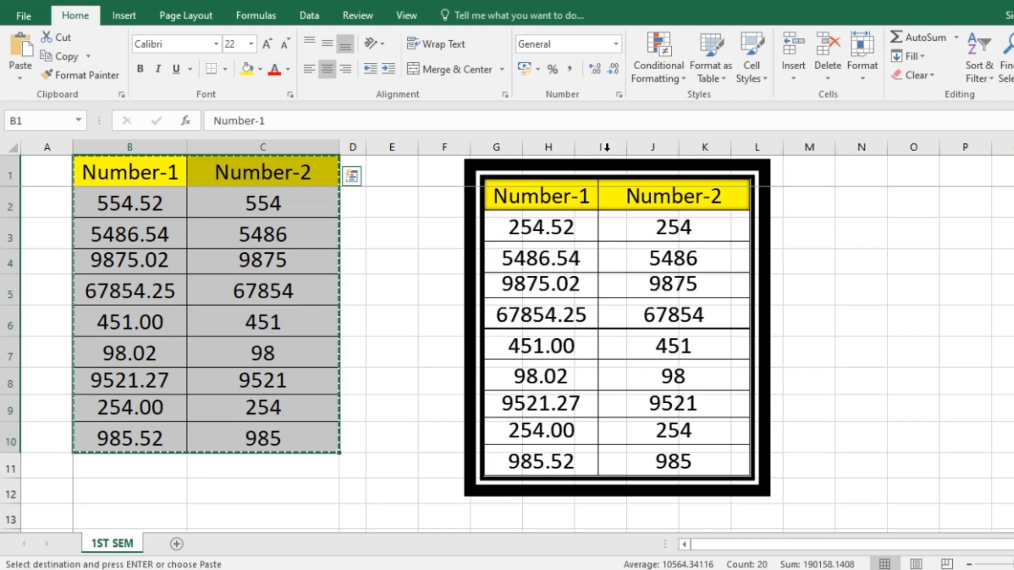
pyautogui.moveTo(555, 170); pyautogui.dragTo(847, 189)
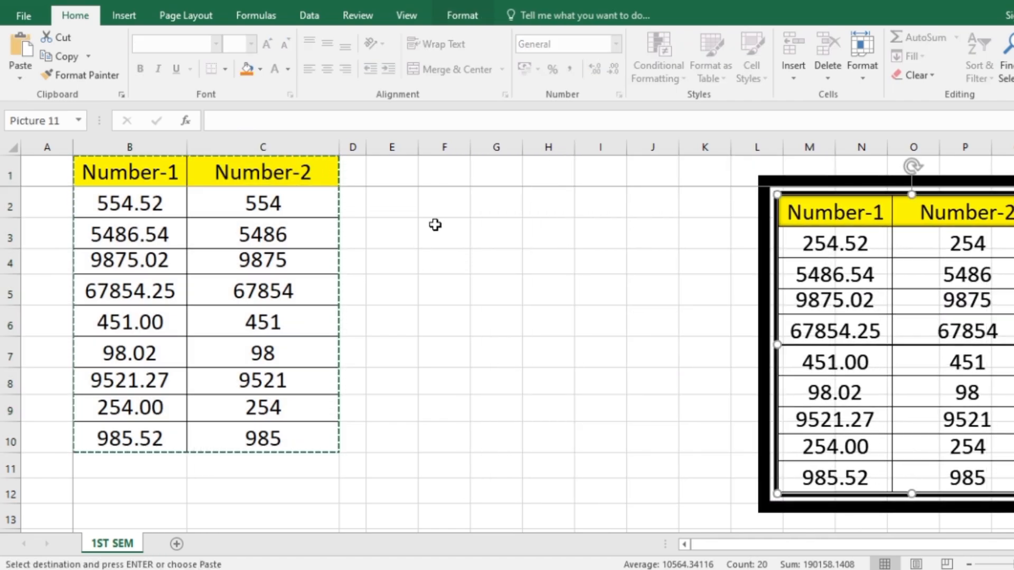
# Paste the copied table at E2 as a Linked Picture and shift it to start at about column F
pyautogui.click(391, 208)
pyautogui.rightClick(391, 207)
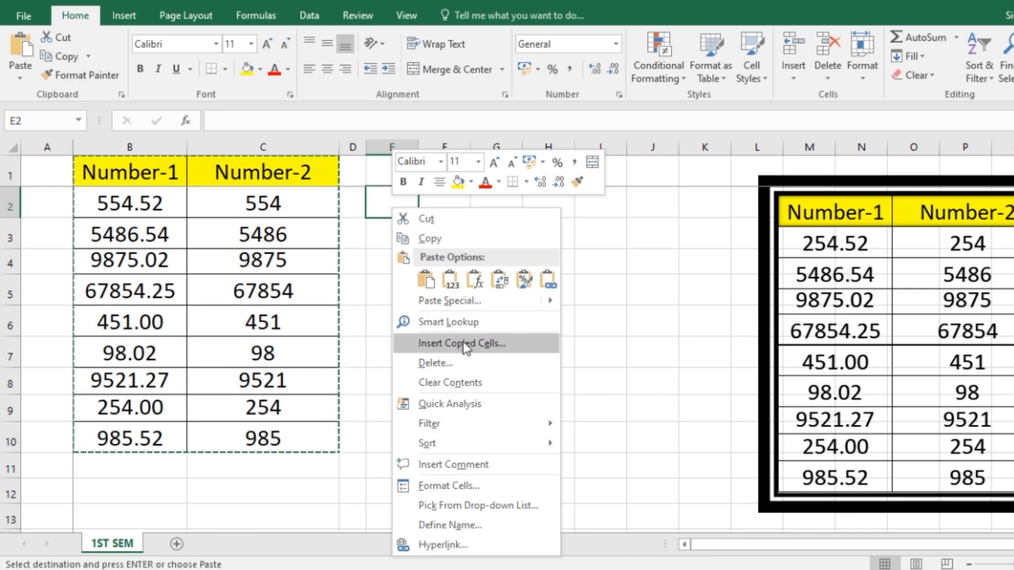
pyautogui.moveTo(457, 299)
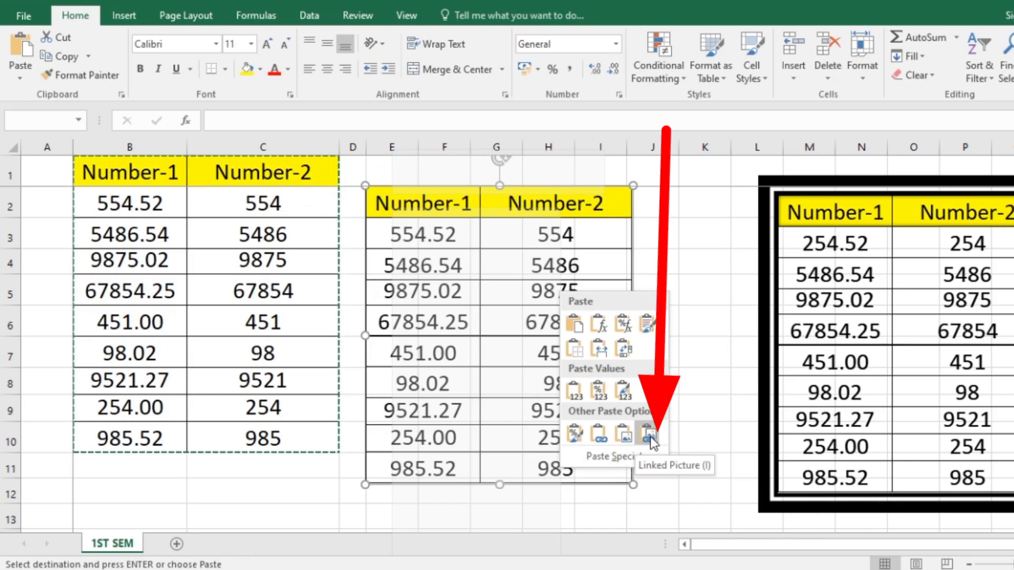
pyautogui.click(650, 436)
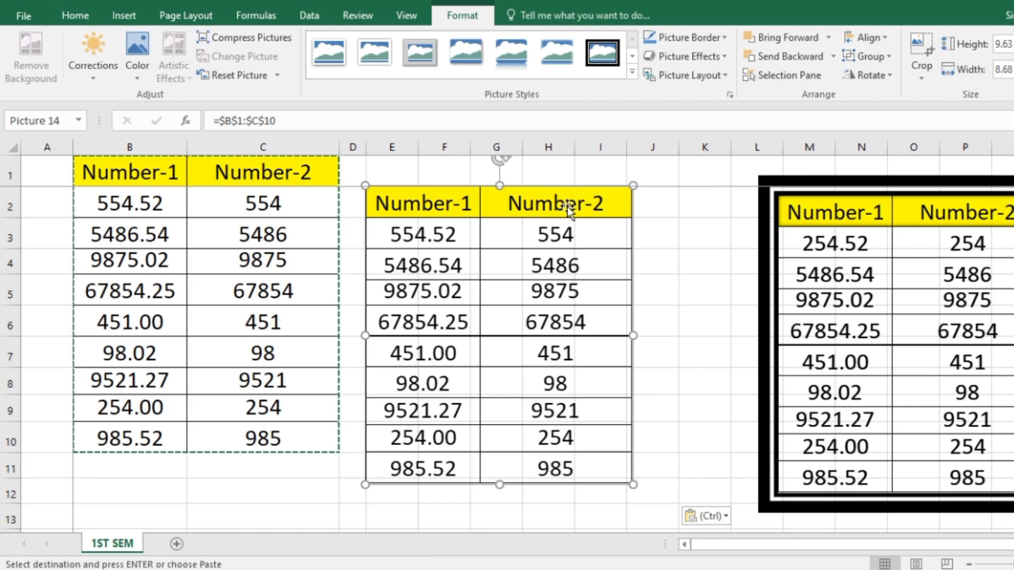
pyautogui.moveTo(567, 207); pyautogui.dragTo(592, 203)
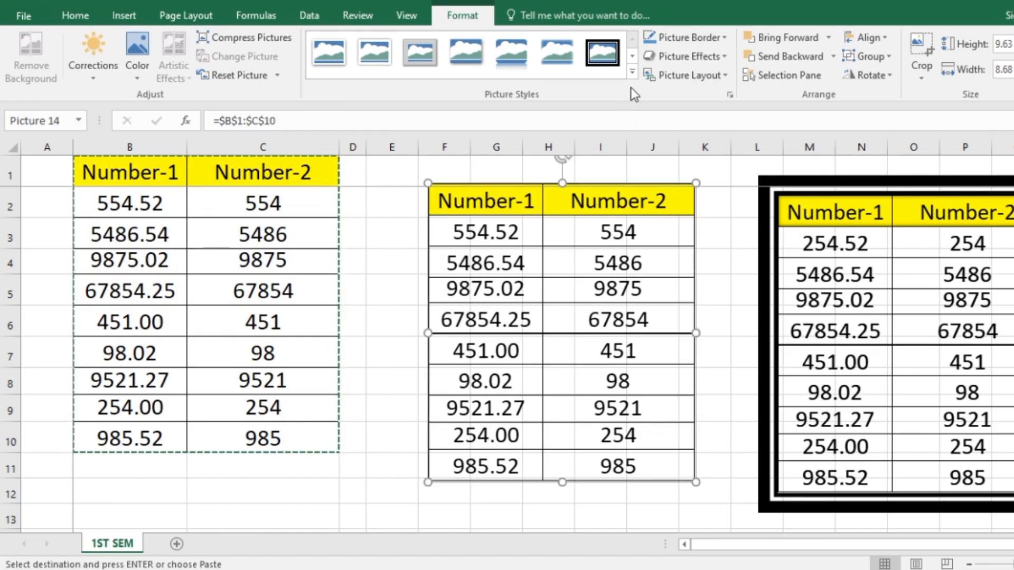
# Apply the black compound-frame picture style to the linked picture and nudge it slightly down
pyautogui.click(632, 72)
pyautogui.click(461, 104)
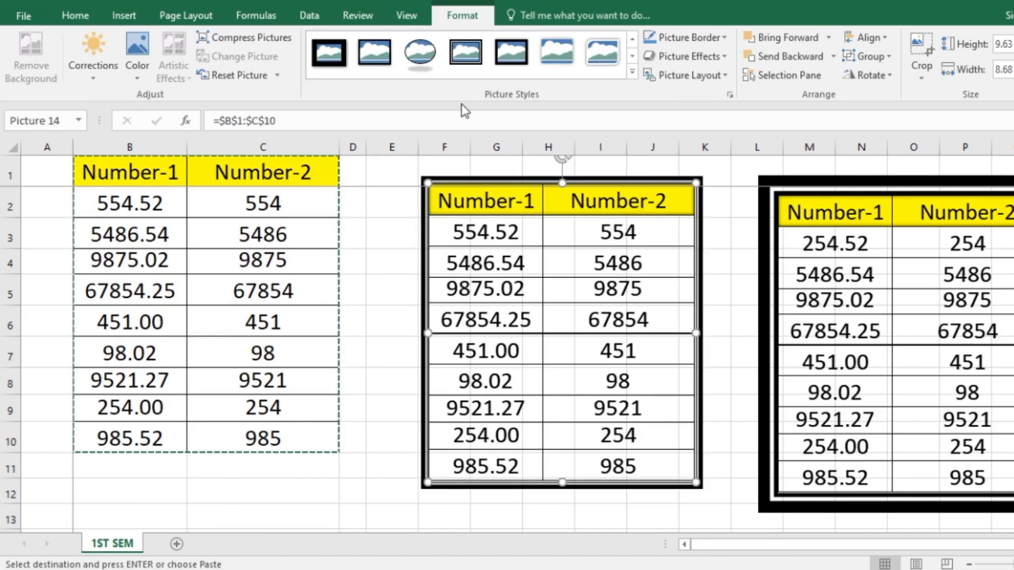
pyautogui.moveTo(622, 201); pyautogui.dragTo(627, 208)
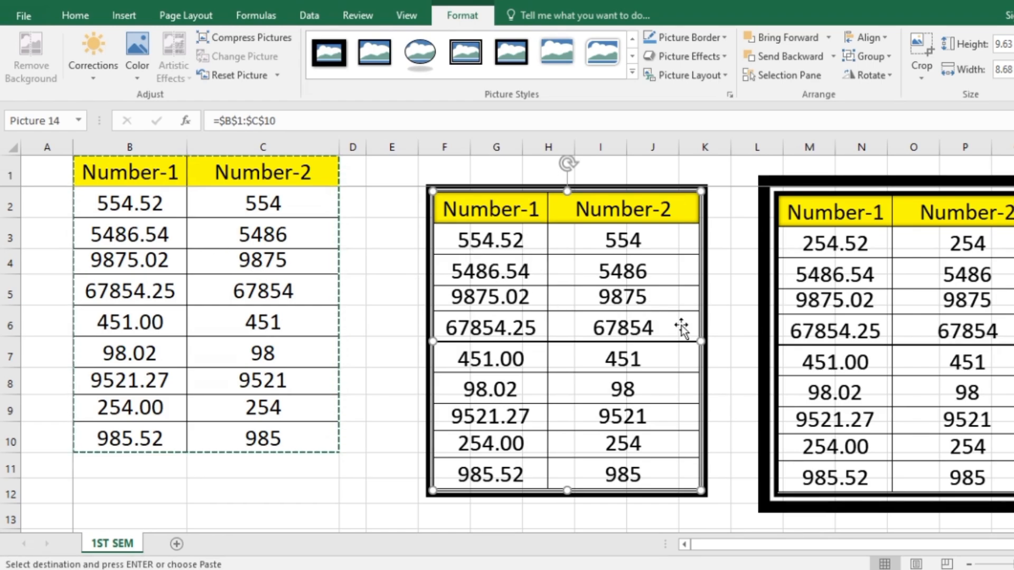
# Change the source table's first Number-1 value, cell B2, to 650.52, and select the linked picture
pyautogui.click(100, 201)
pyautogui.doubleClick(99, 203)
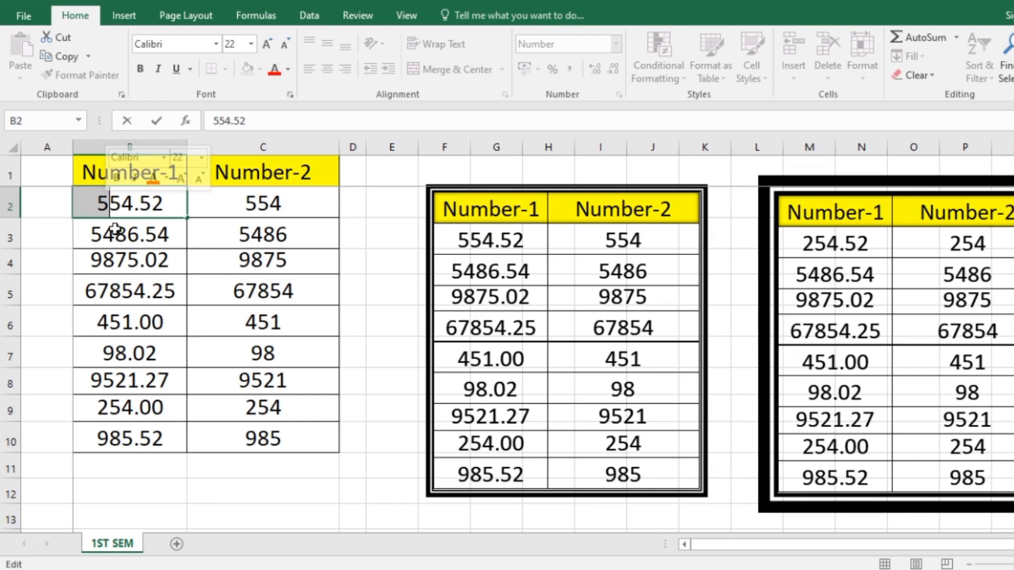
pyautogui.write('6')
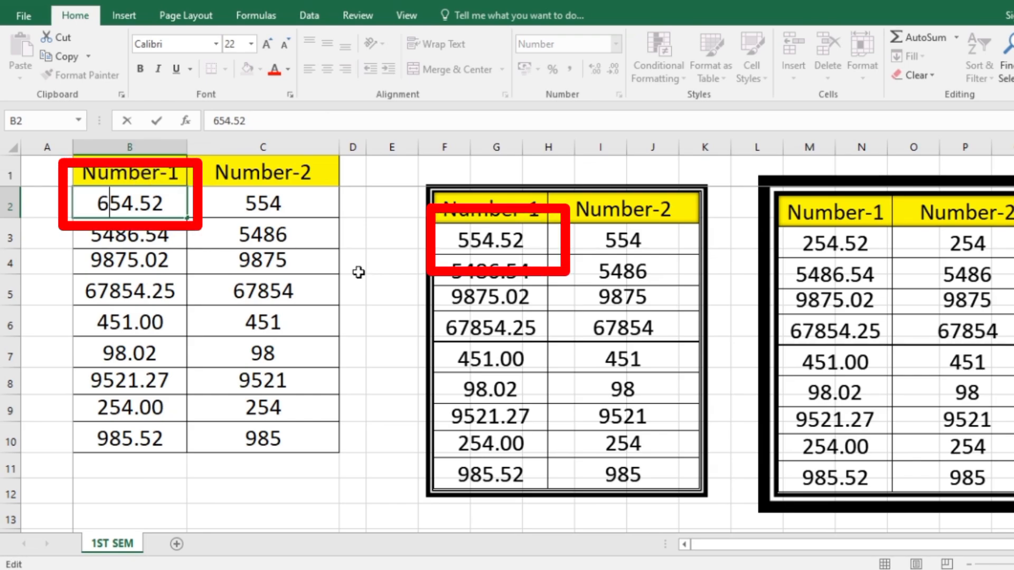
pyautogui.moveTo(115, 202); pyautogui.dragTo(131, 202)
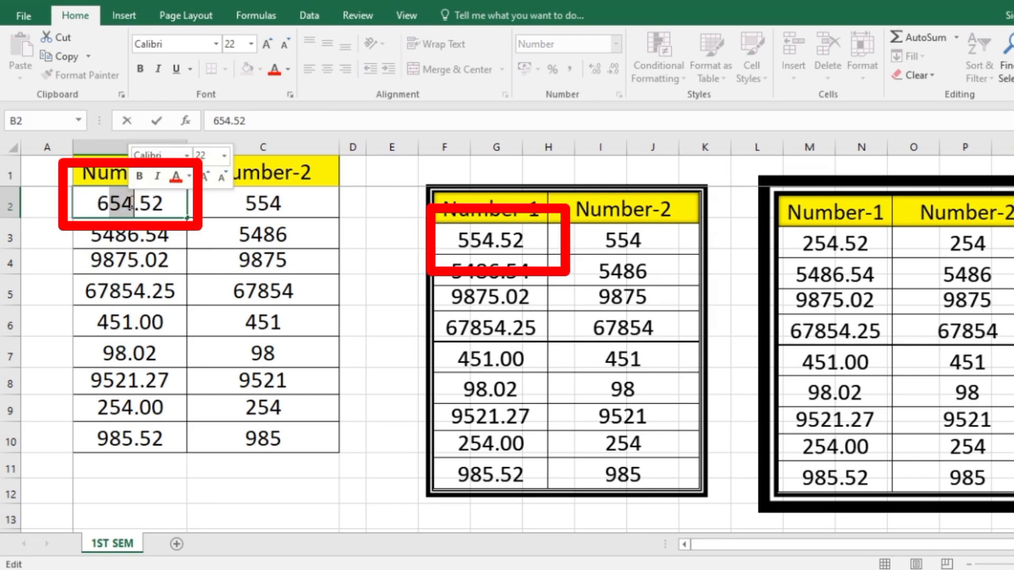
pyautogui.write('50')
pyautogui.click(359, 278)
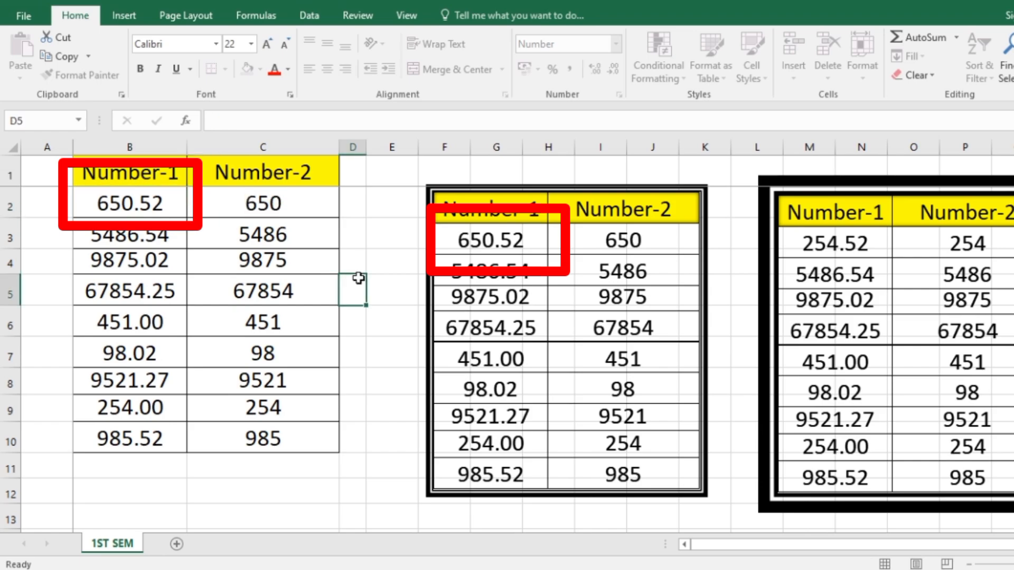
pyautogui.click(493, 243)
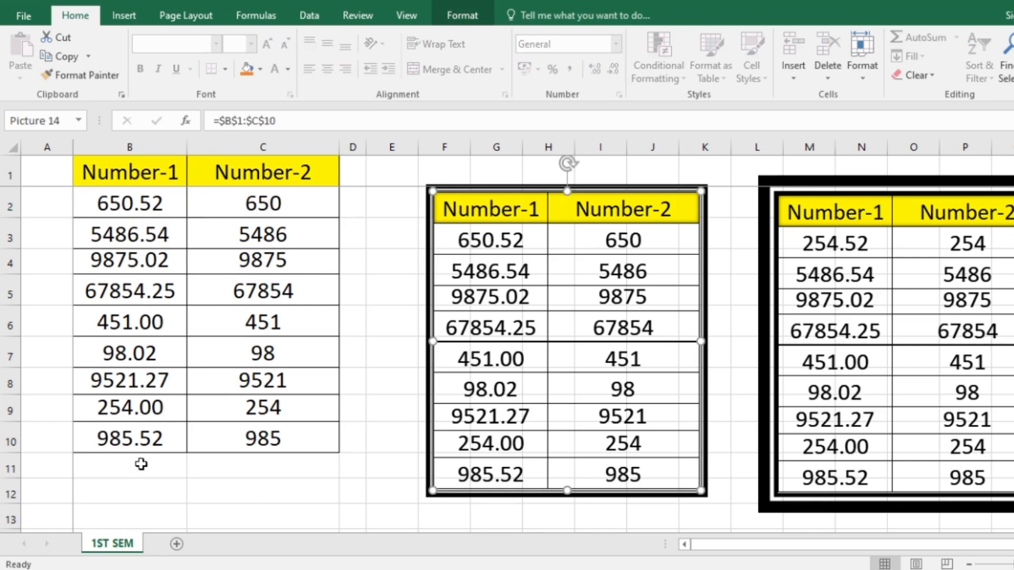
# Change the source table's Number-1 value in cell B6 to 1000
pyautogui.doubleClick(104, 329)
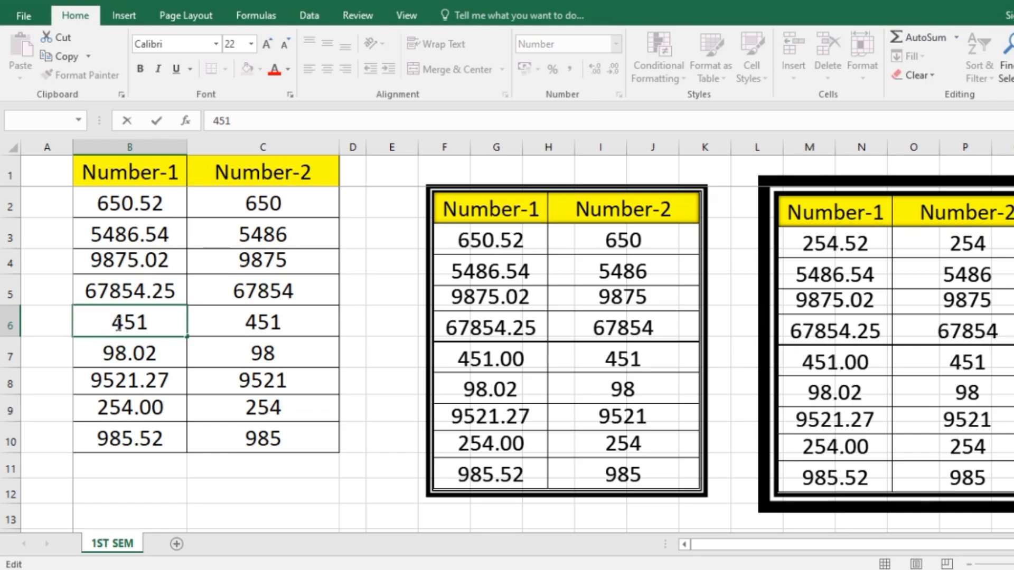
pyautogui.moveTo(101, 324); pyautogui.dragTo(163, 325)
pyautogui.write('1000')
pyautogui.press('Return')
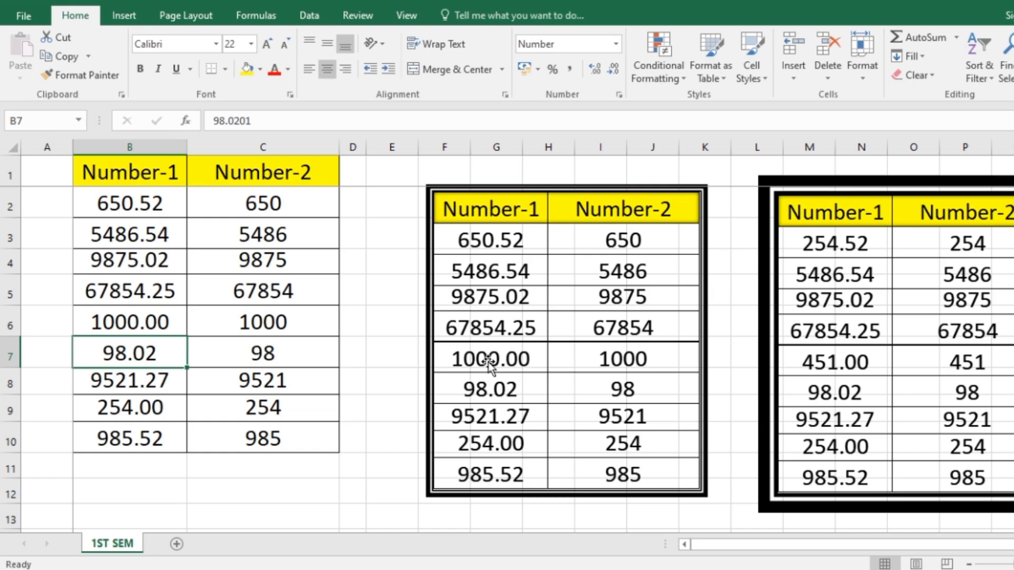
# Change the source table's last Number-1 value, cell B10, to 800.5242, and shift the linked picture slightly up and right to start in row 1
pyautogui.click(121, 446)
pyautogui.doubleClick(94, 437)
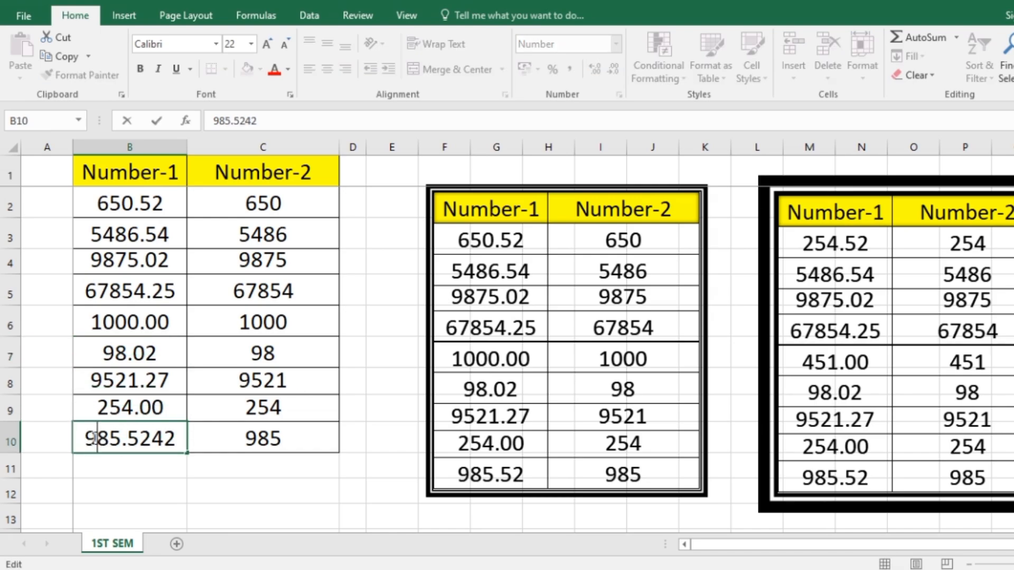
pyautogui.moveTo(84, 439); pyautogui.dragTo(122, 438)
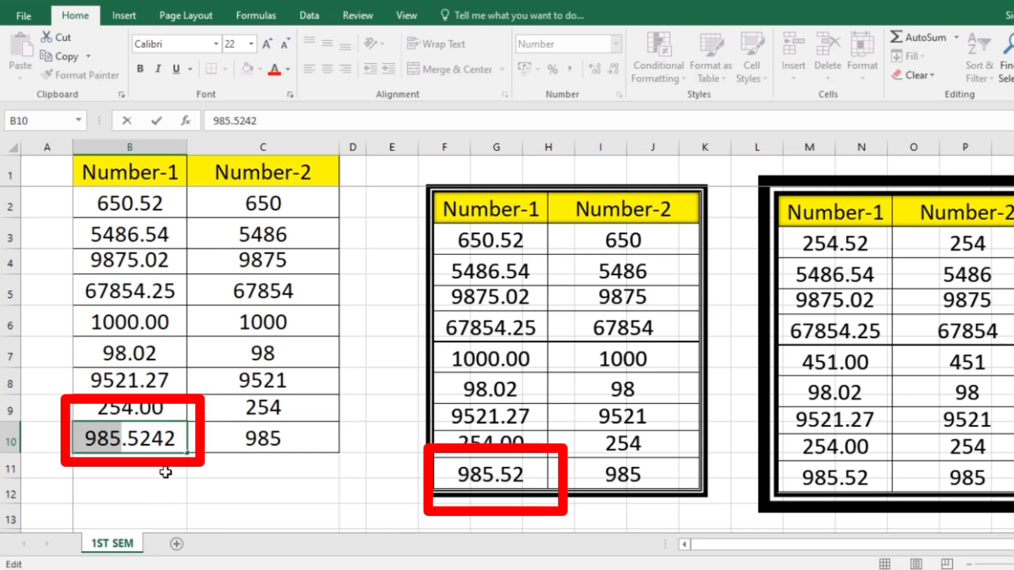
pyautogui.write('800')
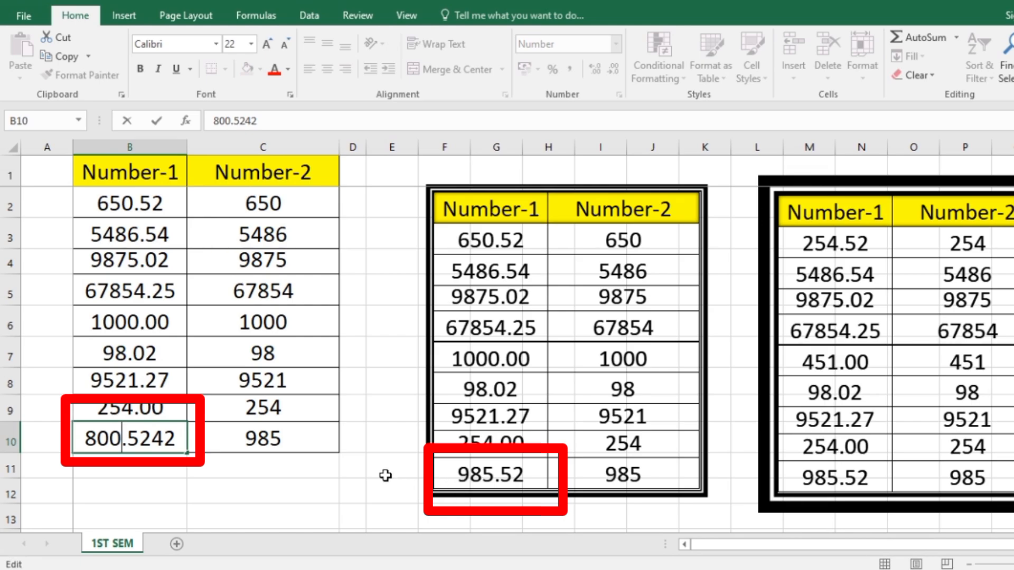
pyautogui.press('Return')
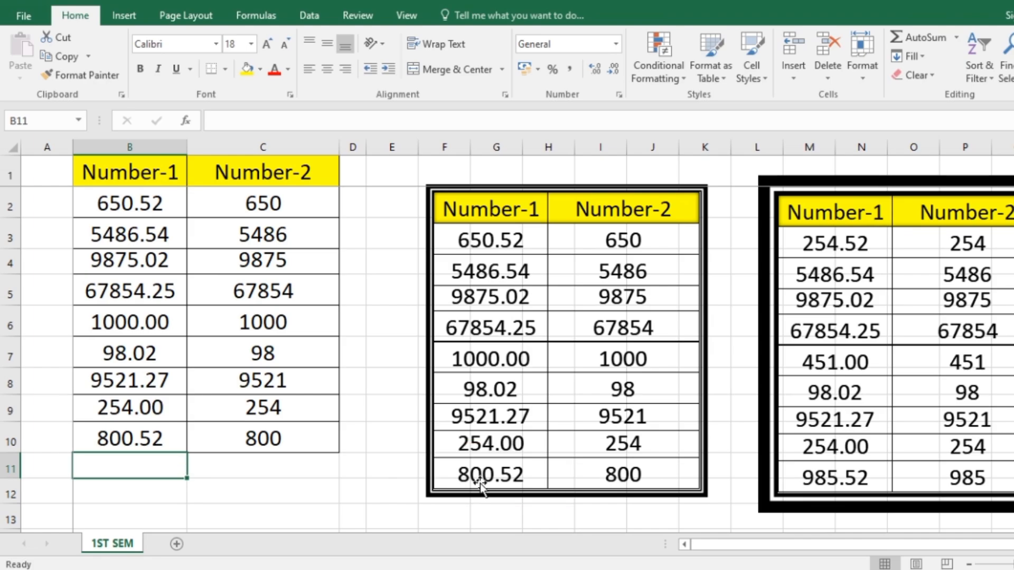
pyautogui.moveTo(603, 213); pyautogui.dragTo(615, 192)
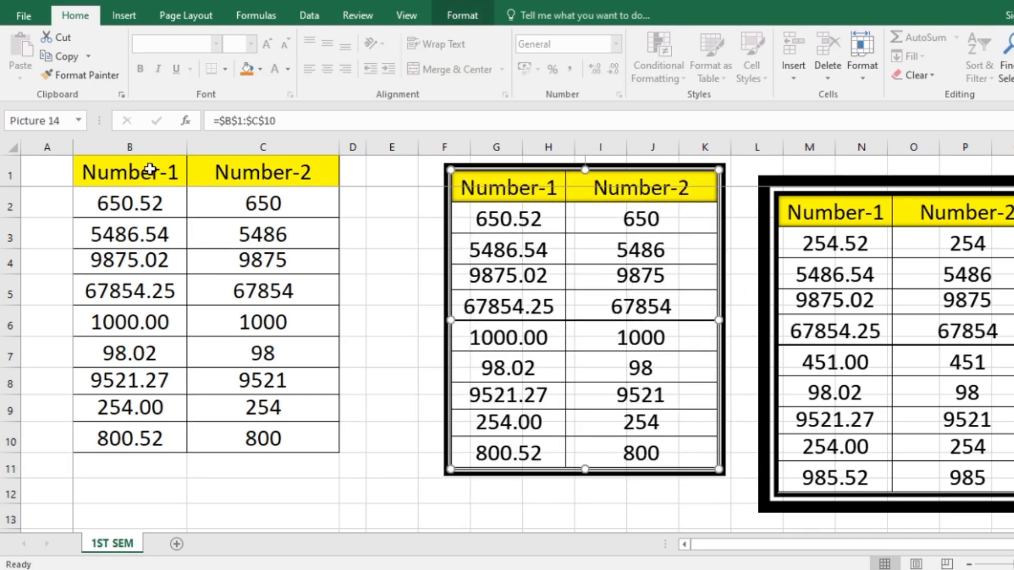